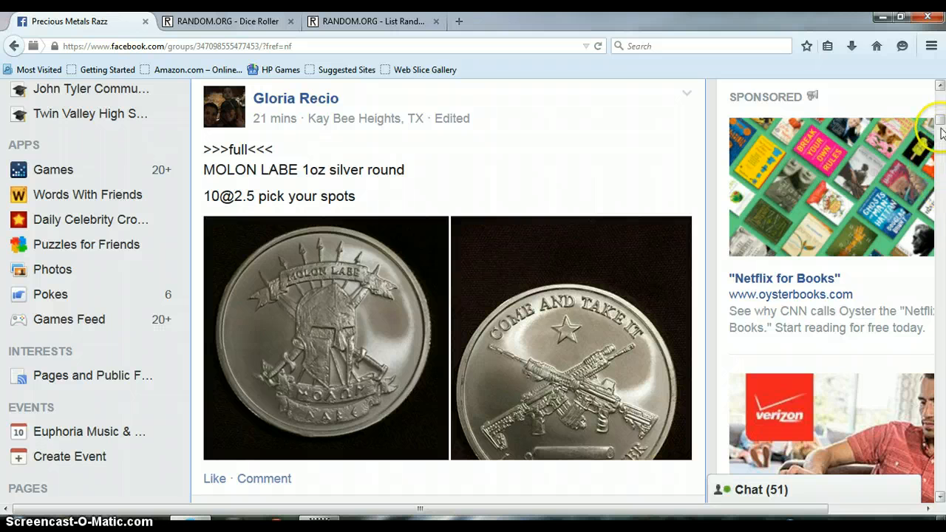
drag(940, 120, 942, 148)
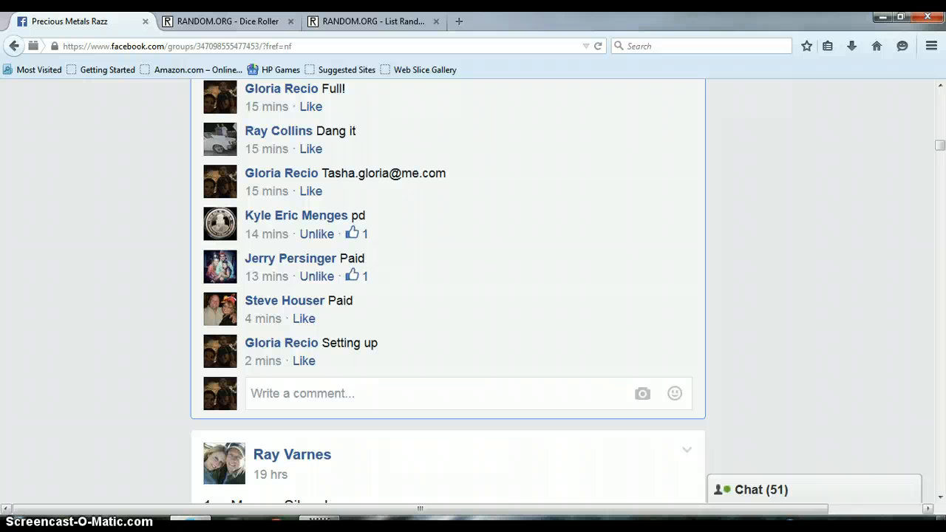
- Check the clock, then post a LIVE comment on the raffle thread
click(912, 526)
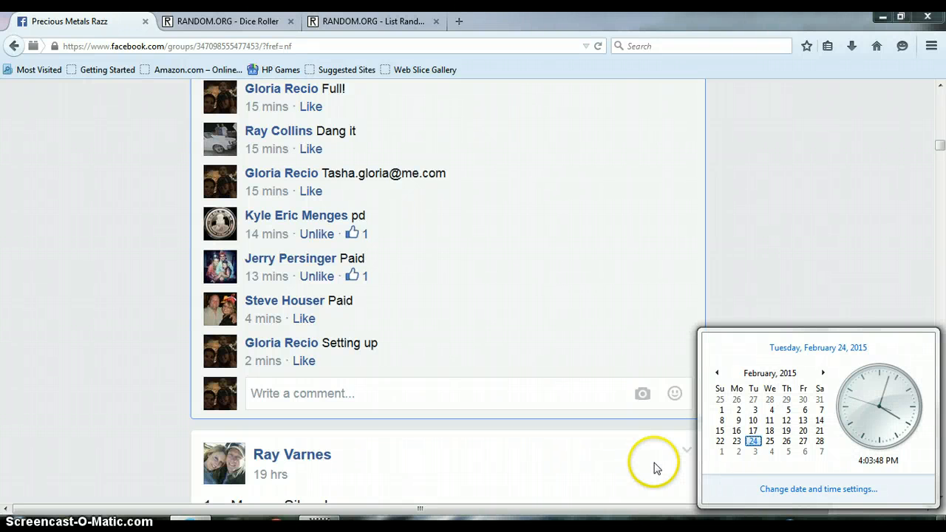
click(495, 398)
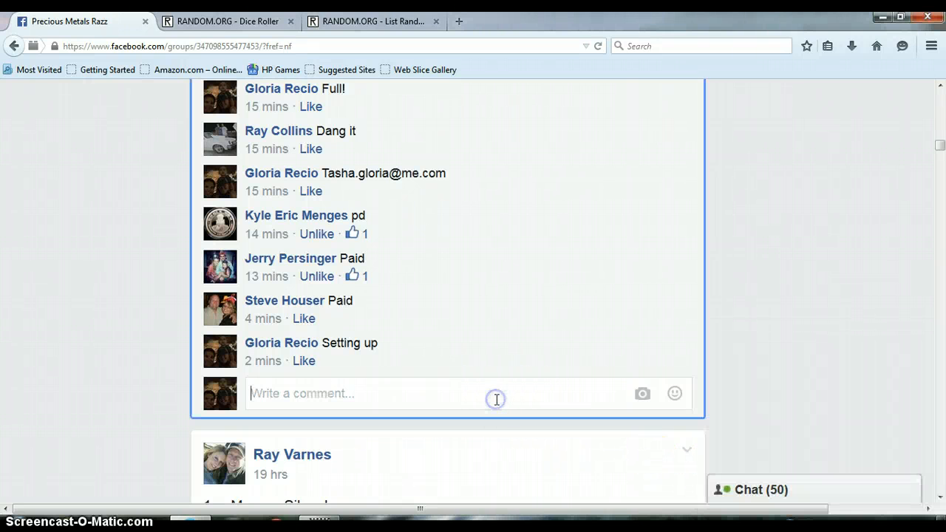
text(LIVE)
key(Return)
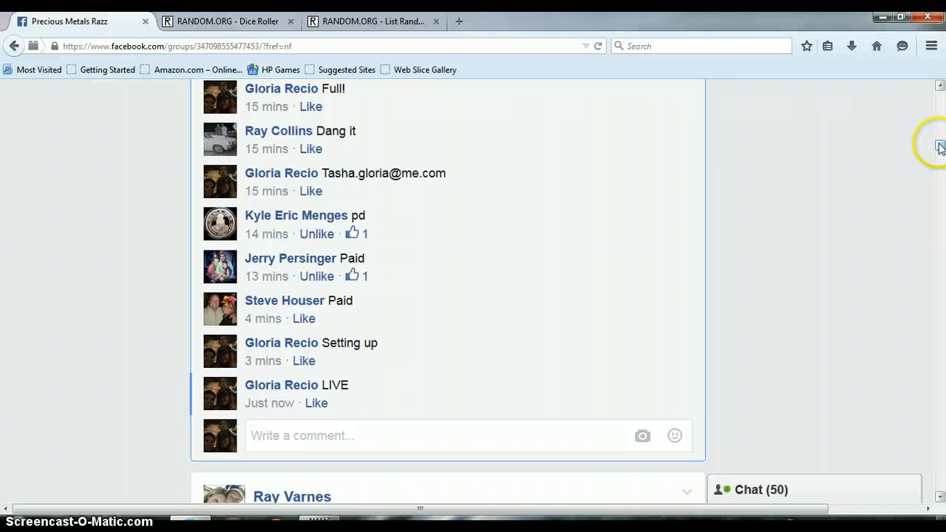
drag(940, 147, 941, 134)
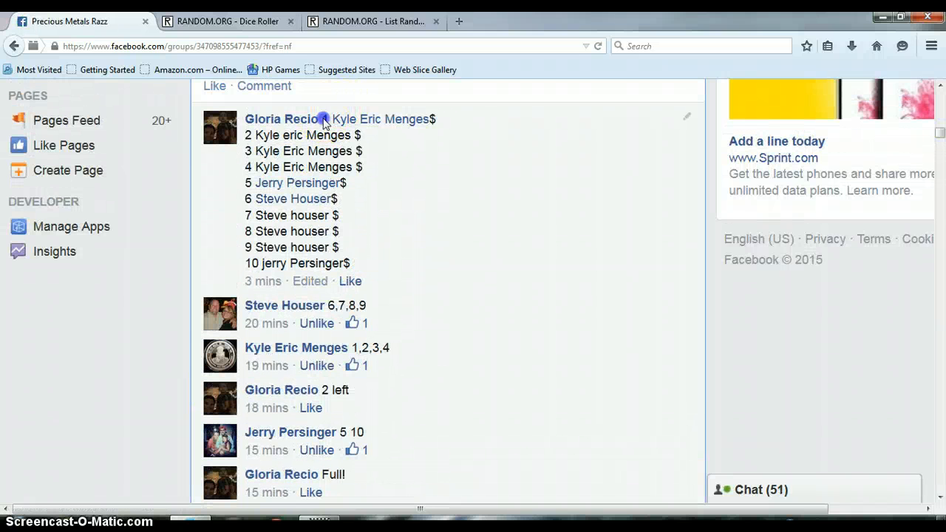
- Select spots 1–10 in the spot-list comment and copy them
mouse_move(322, 119)
mouse_down()
mouse_move(446, 218)
mouse_move(427, 265)
mouse_up()
key(ctrl+c)
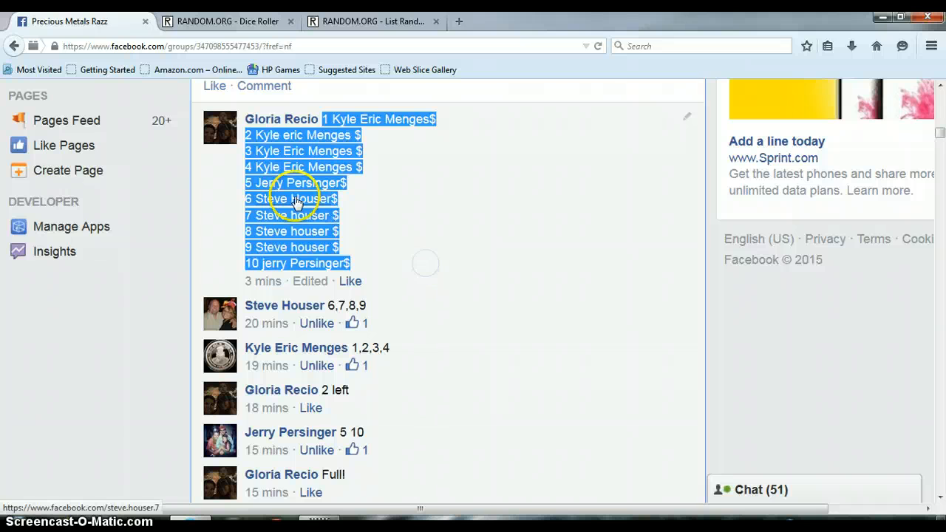
right_click(297, 198)
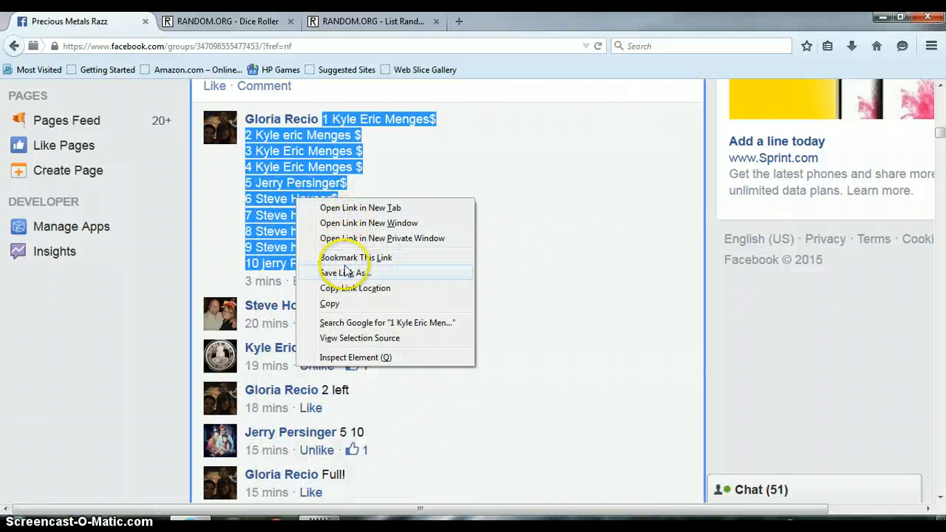
click(341, 304)
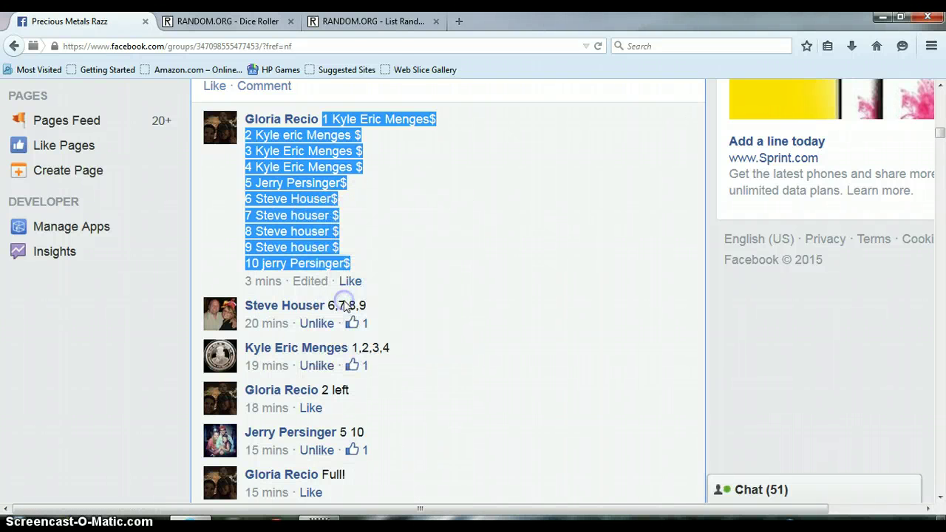
- Paste the ten copied spots into the List Randomizer's list box
click(373, 21)
drag(943, 106, 943, 168)
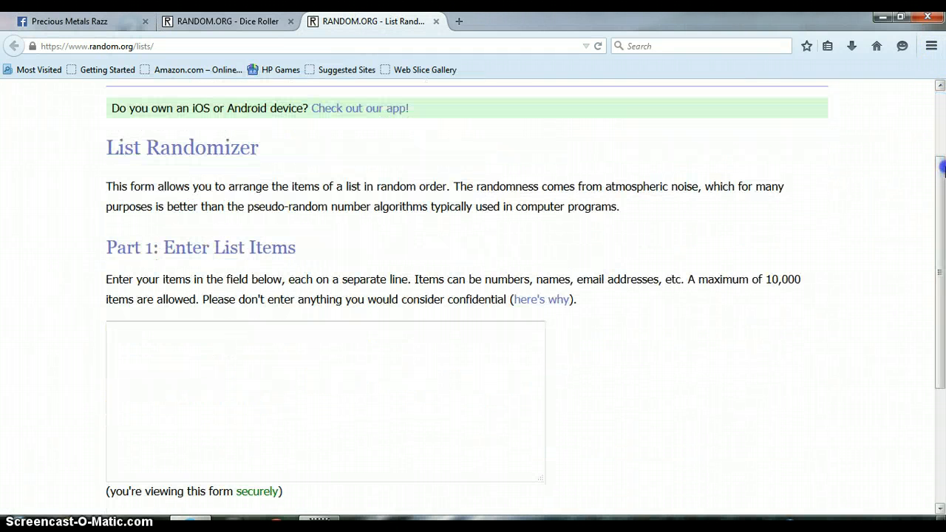
right_click(322, 337)
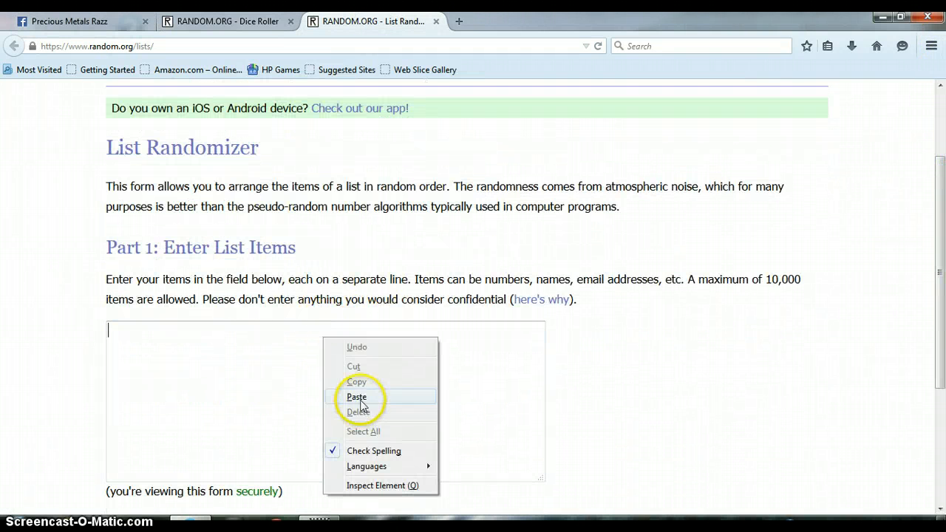
click(356, 397)
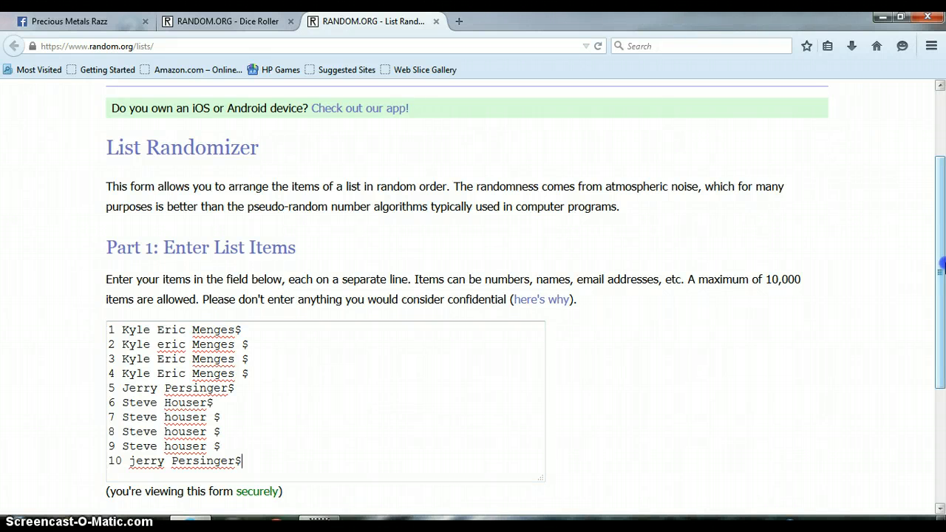
drag(939, 255, 939, 301)
- Roll two dice on the Dice Roller, getting a 1 and a 4
click(244, 20)
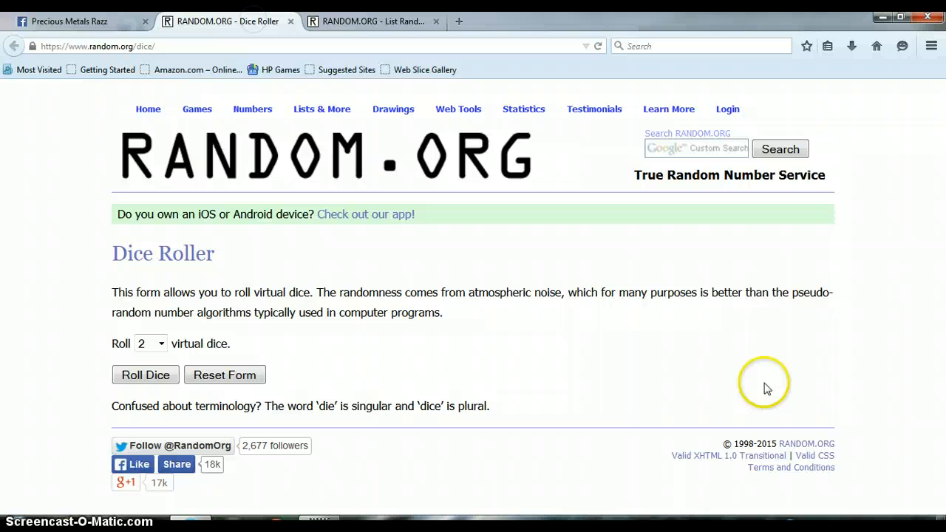
click(913, 525)
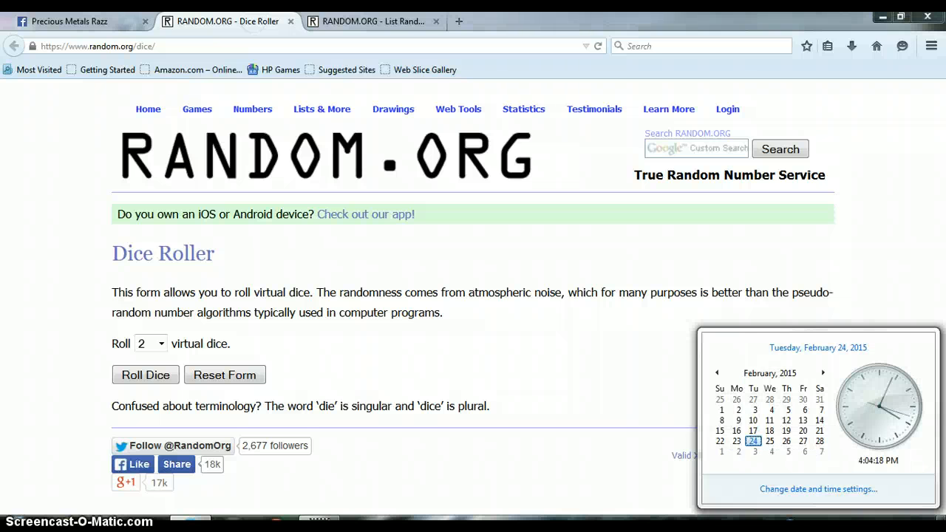
click(164, 372)
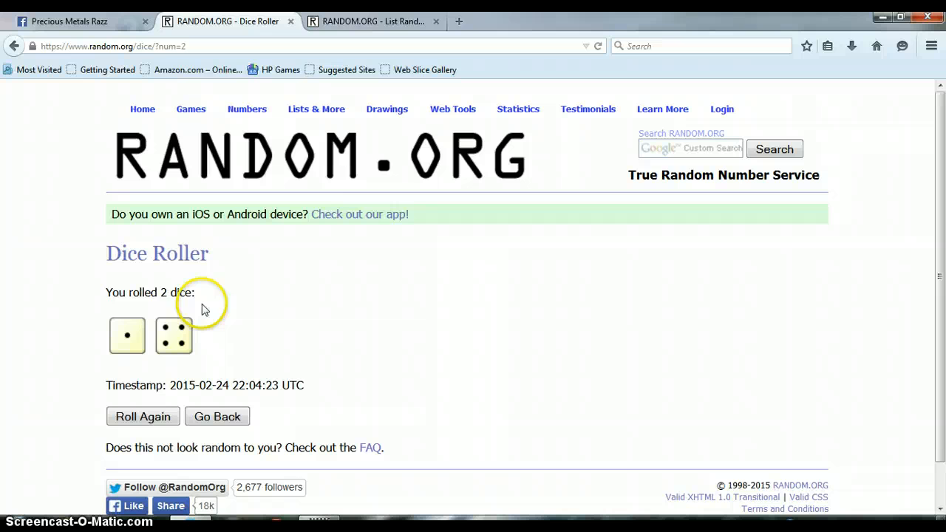
- Shuffle the ten-spot list four times in the List Randomizer, spot 4 landing first
click(362, 30)
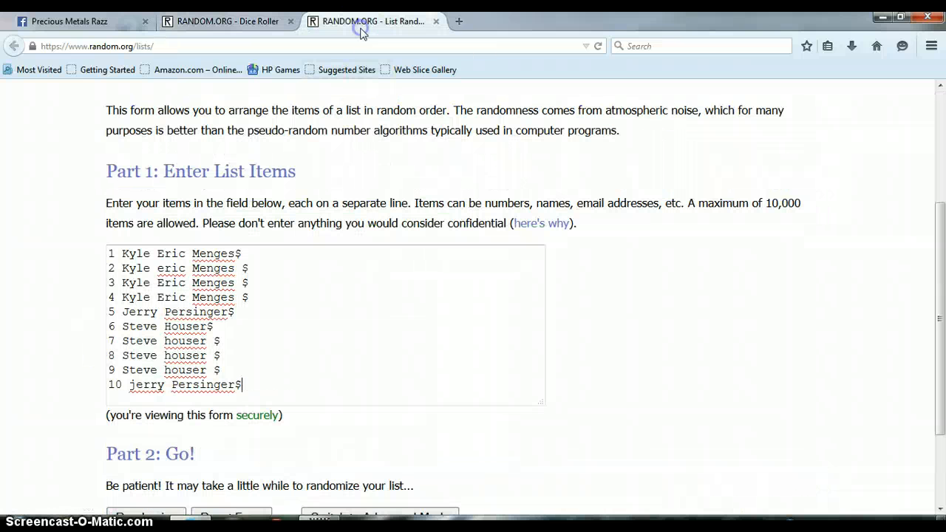
scroll(929, 264, down, 3)
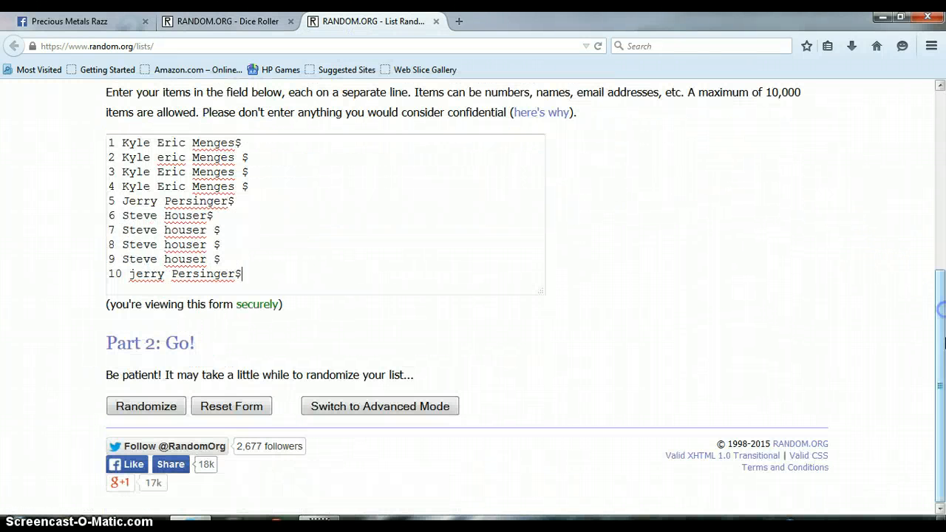
click(911, 521)
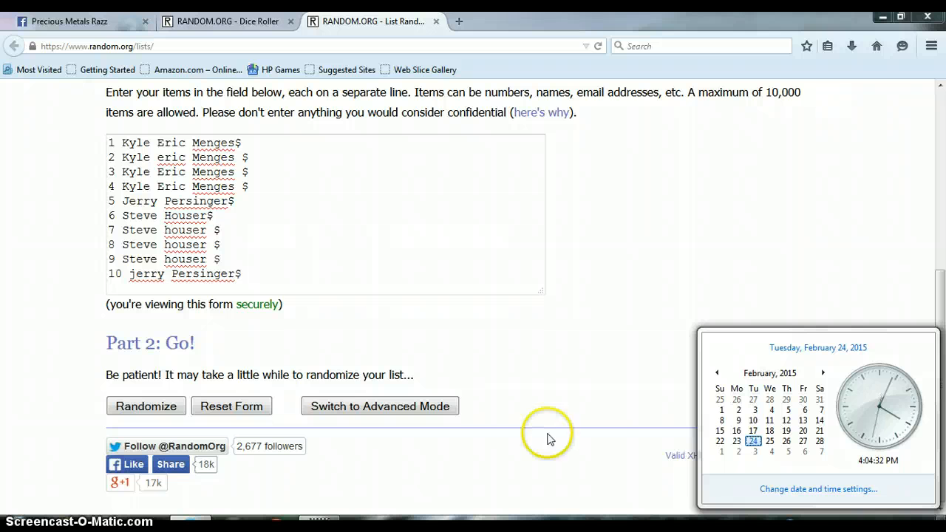
click(142, 408)
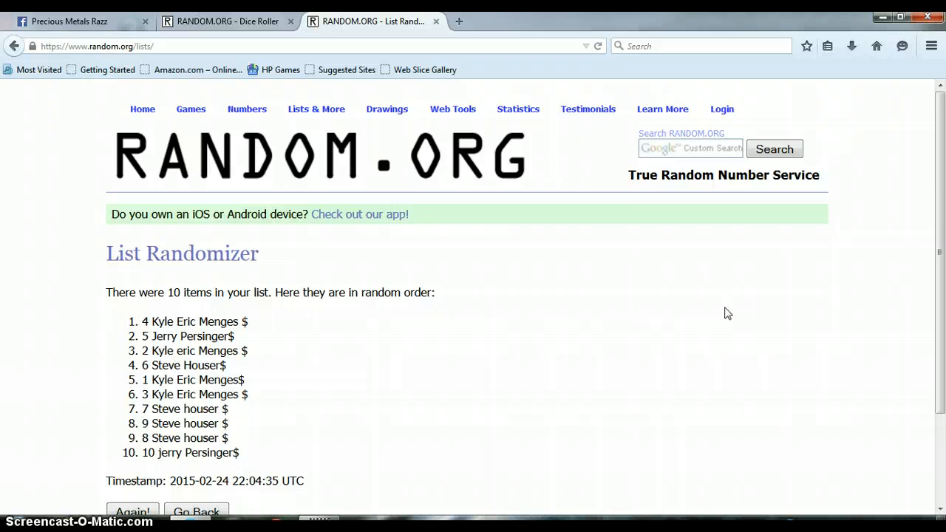
drag(935, 214, 935, 303)
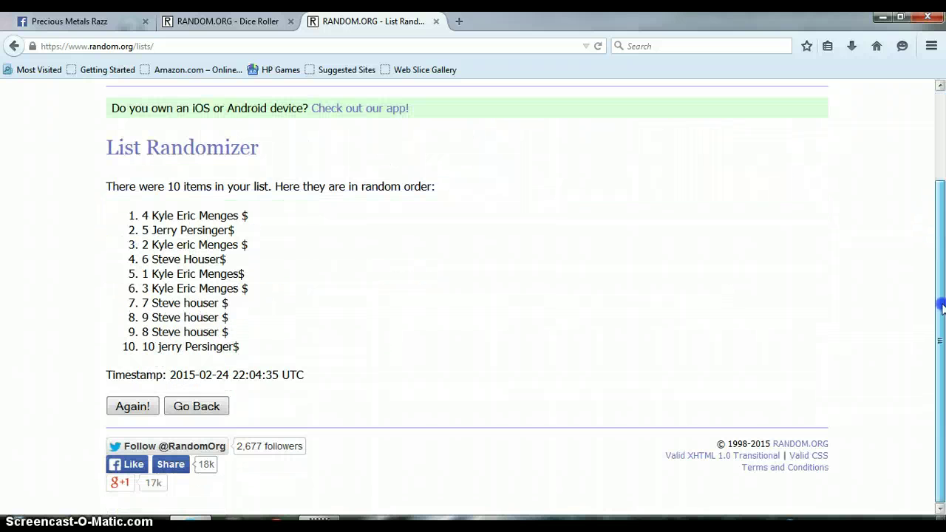
click(124, 407)
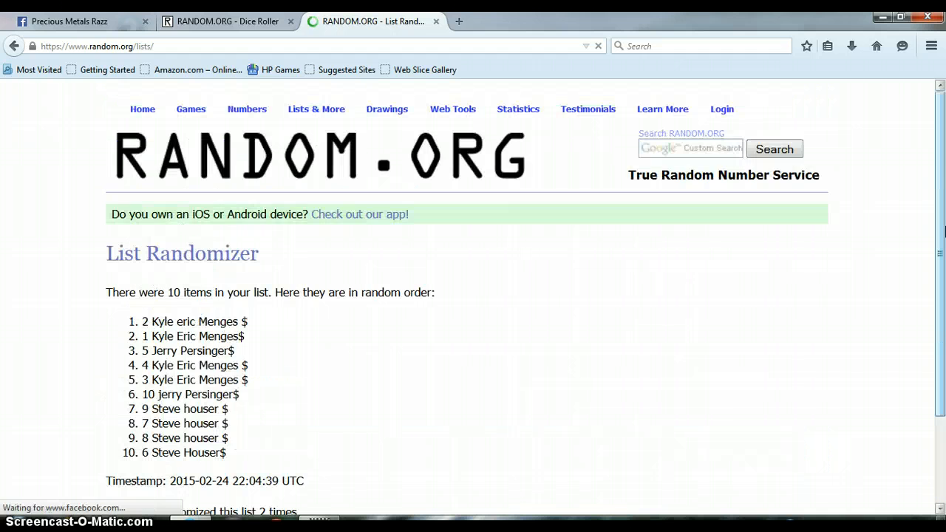
drag(936, 222, 936, 309)
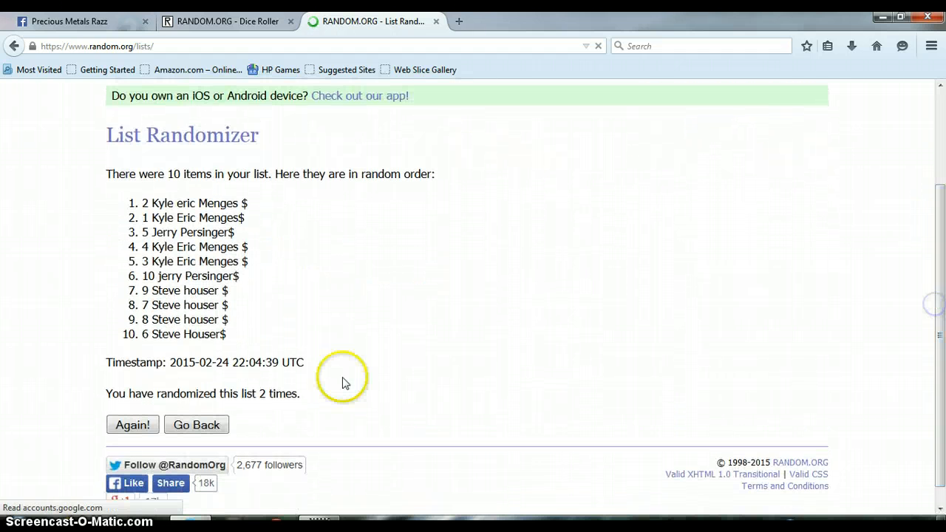
click(132, 425)
click(662, 262)
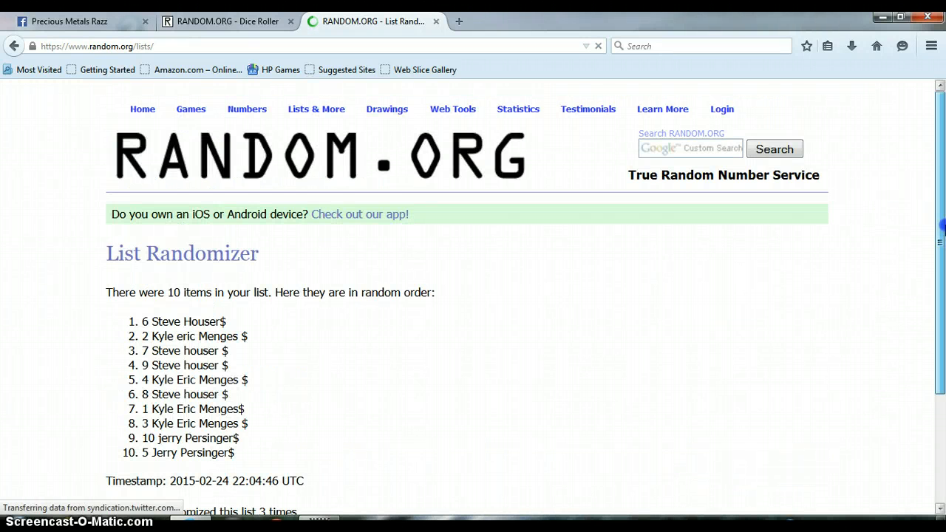
scroll(941, 229, down, 2)
click(132, 445)
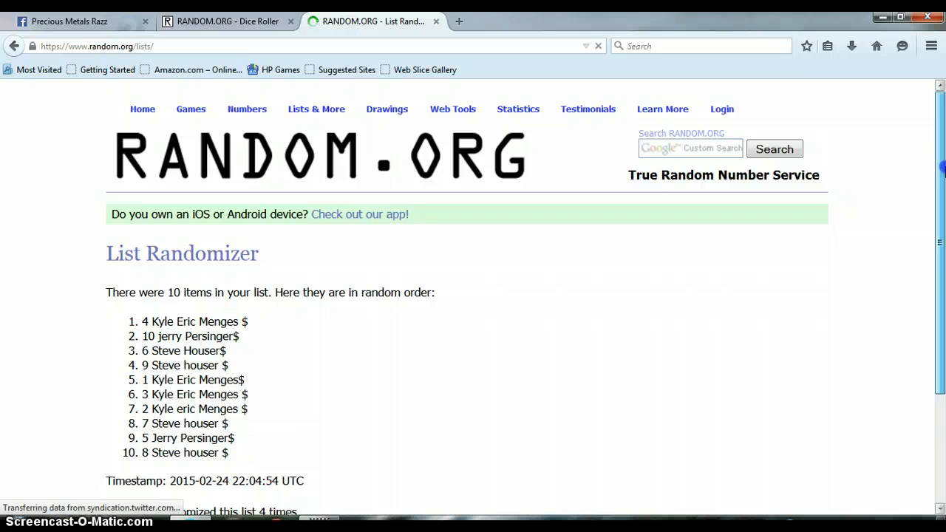
drag(942, 177, 940, 231)
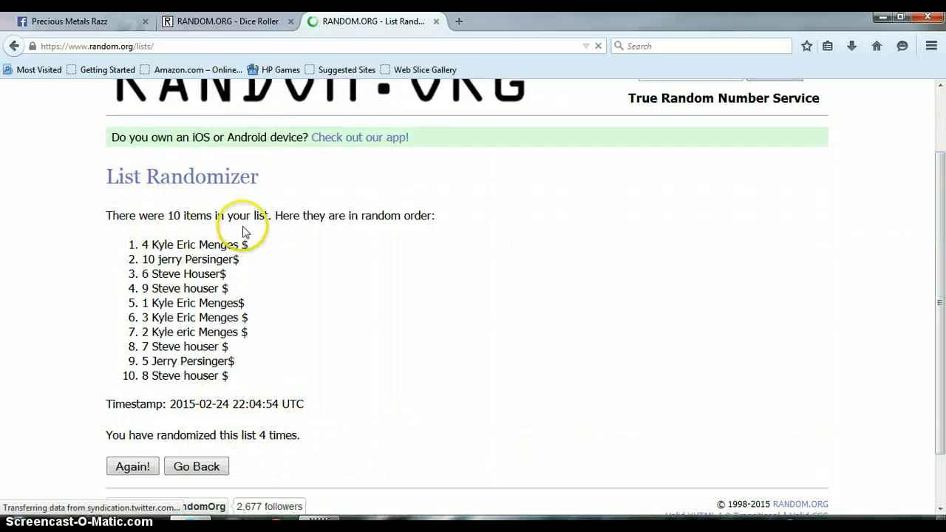
- Compare the fourth shuffle with the dice roll and highlight the randomization count 4
click(258, 21)
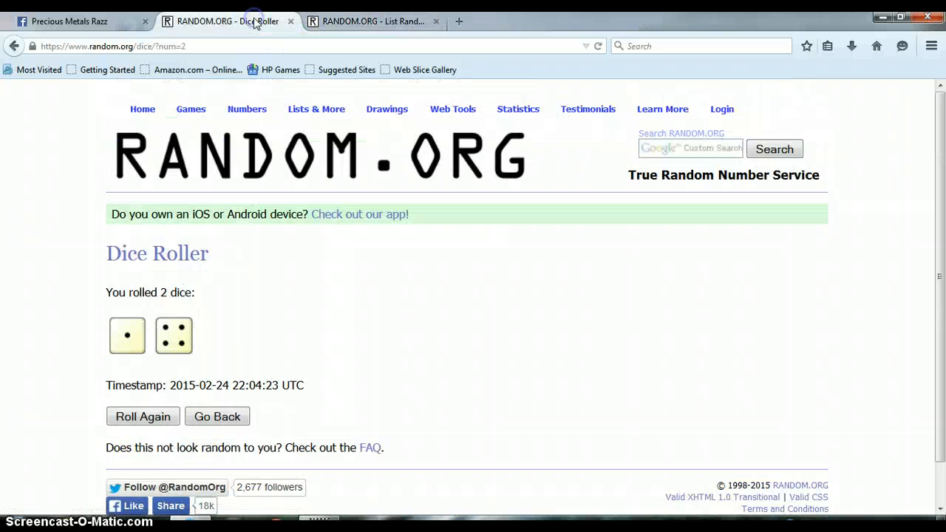
click(369, 21)
double_click(263, 434)
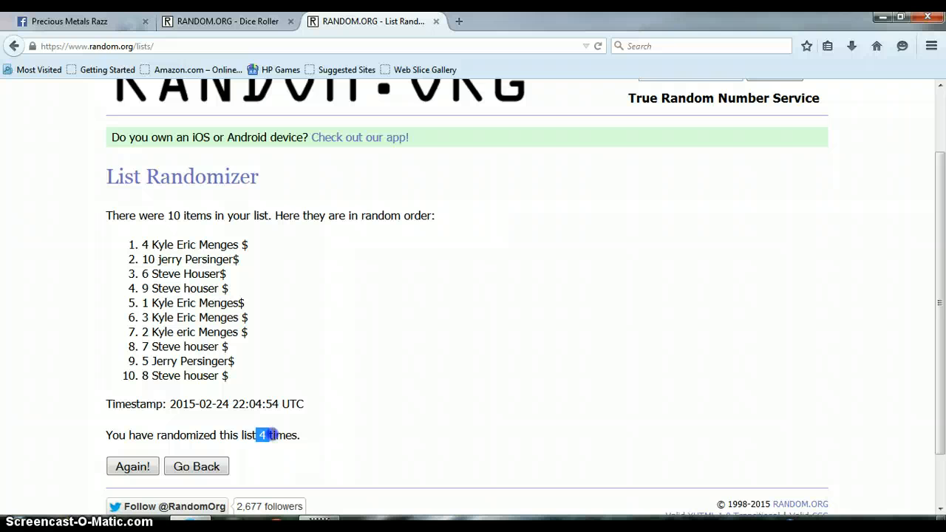
click(491, 390)
click(916, 526)
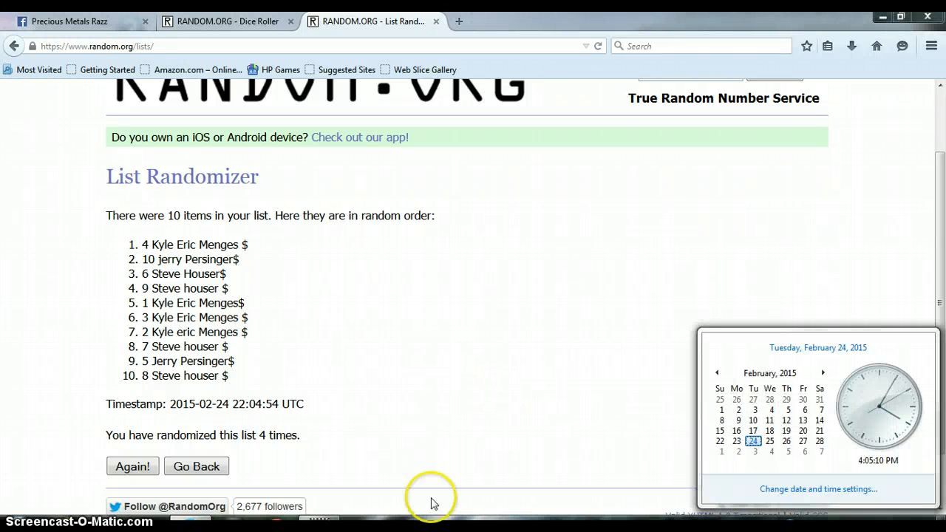
- Run a fifth shuffle of the list, putting spot 2 first and spot 10 second
click(138, 466)
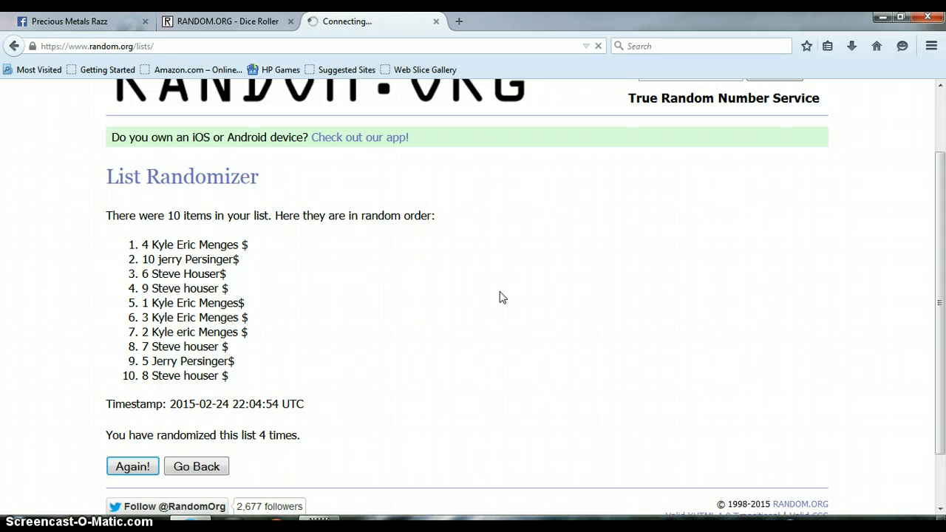
click(436, 217)
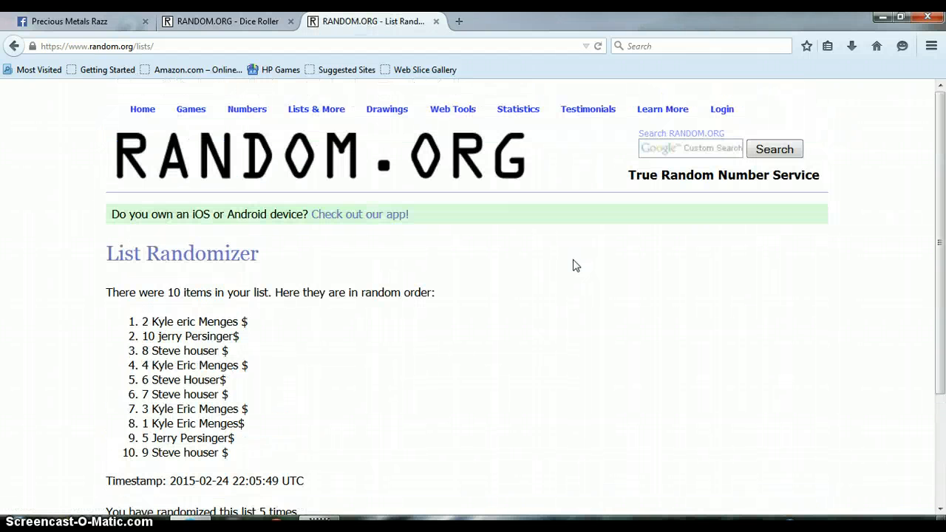
drag(939, 170, 939, 239)
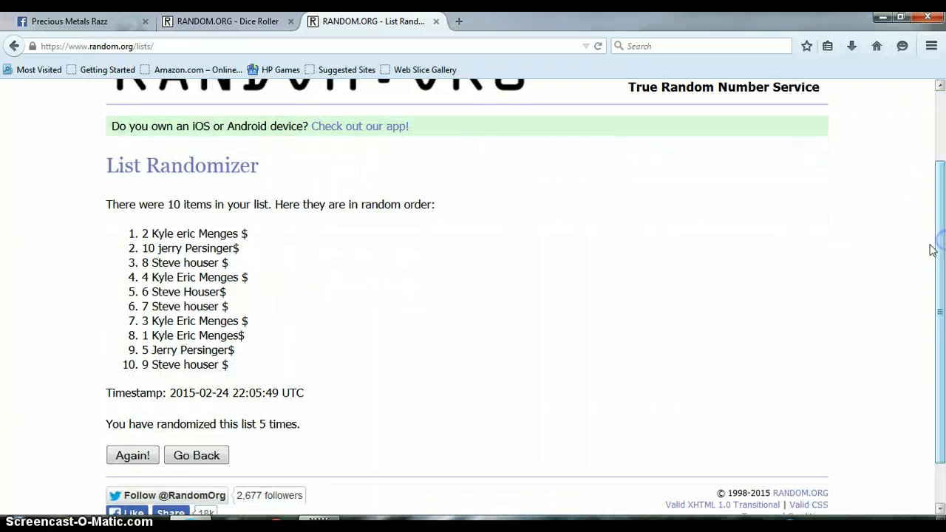
drag(255, 423, 302, 424)
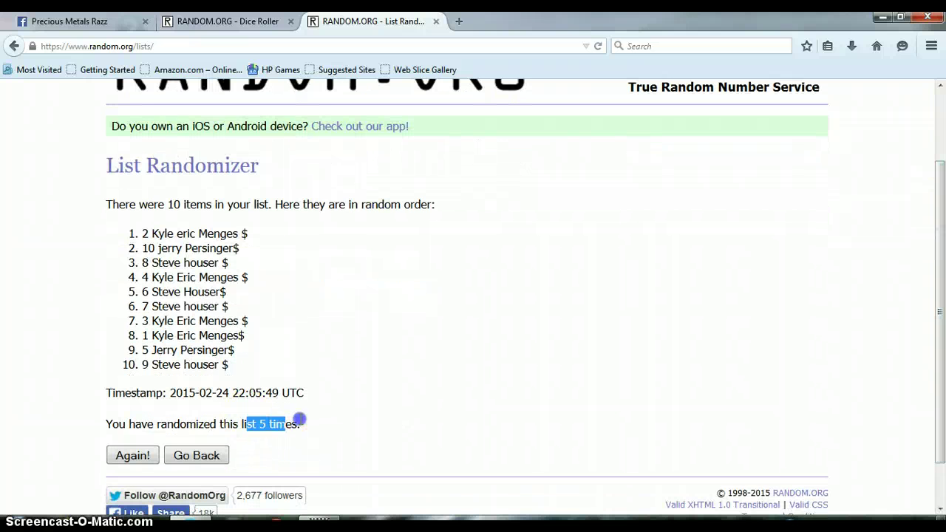
click(311, 337)
drag(137, 235, 266, 249)
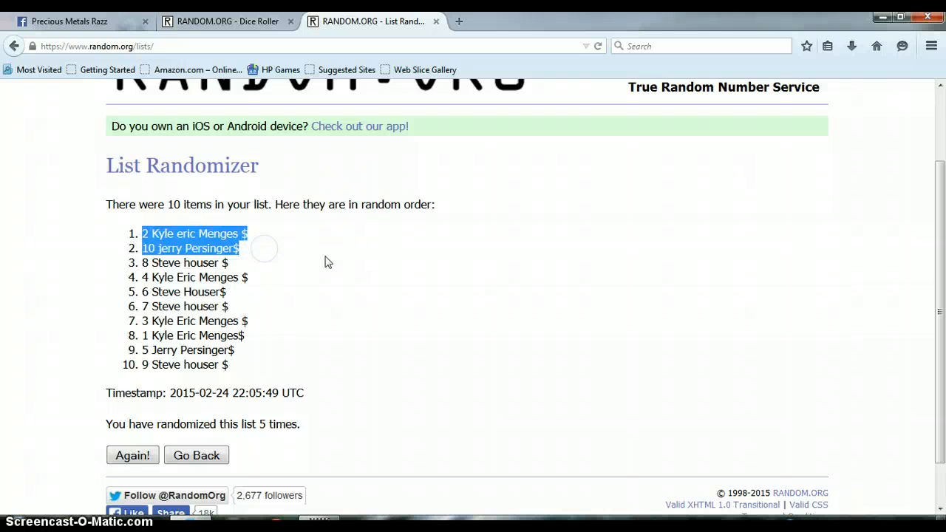
click(326, 259)
click(169, 203)
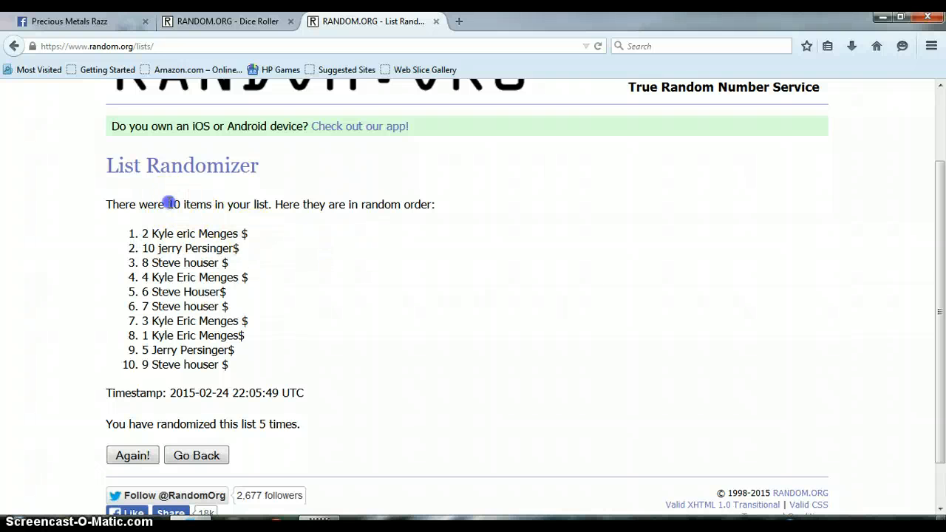
drag(167, 205, 208, 209)
click(353, 239)
click(238, 23)
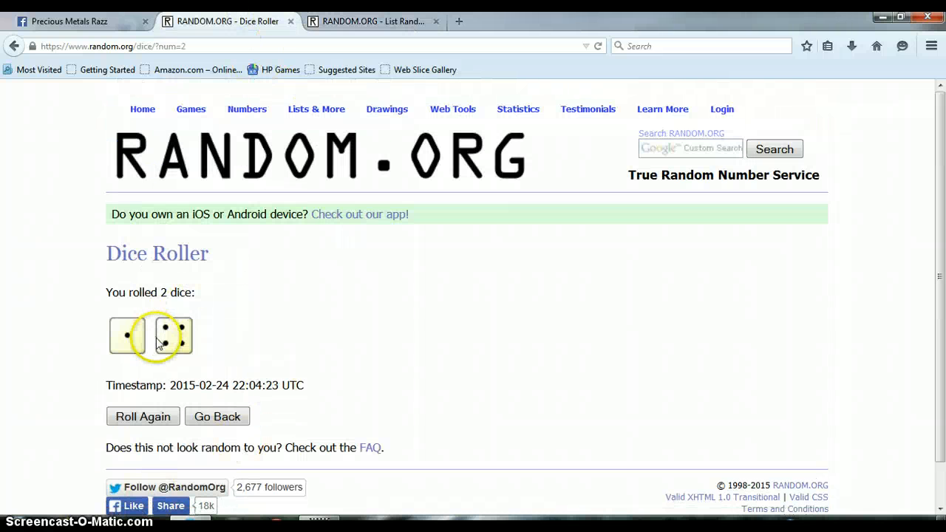
click(371, 23)
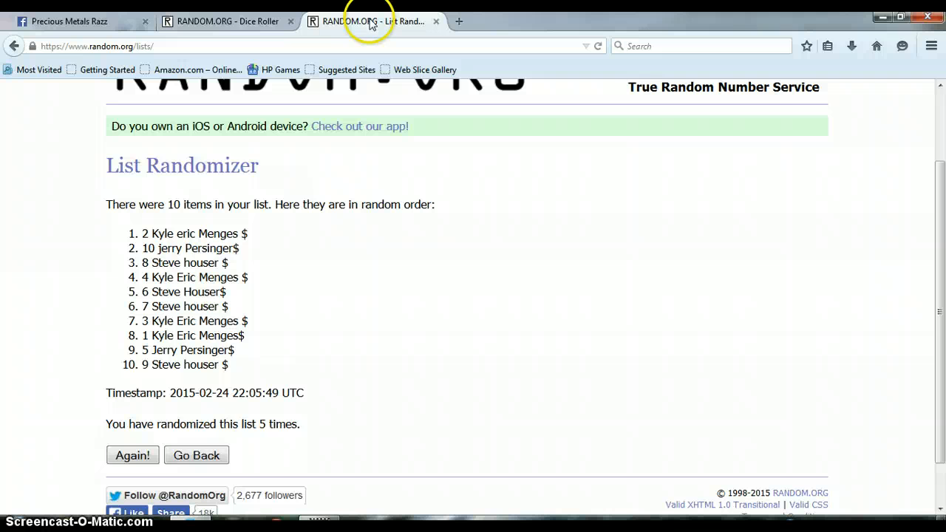
drag(259, 424, 297, 424)
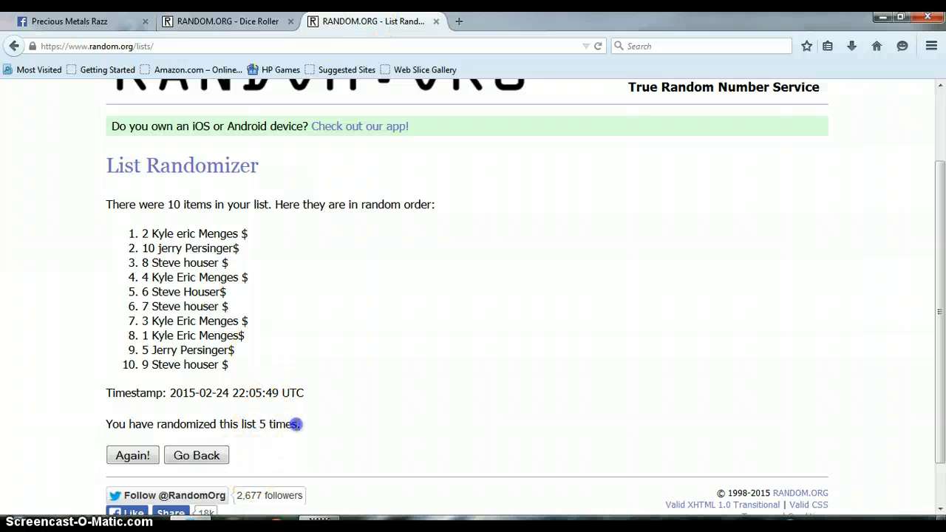
triple_click(140, 240)
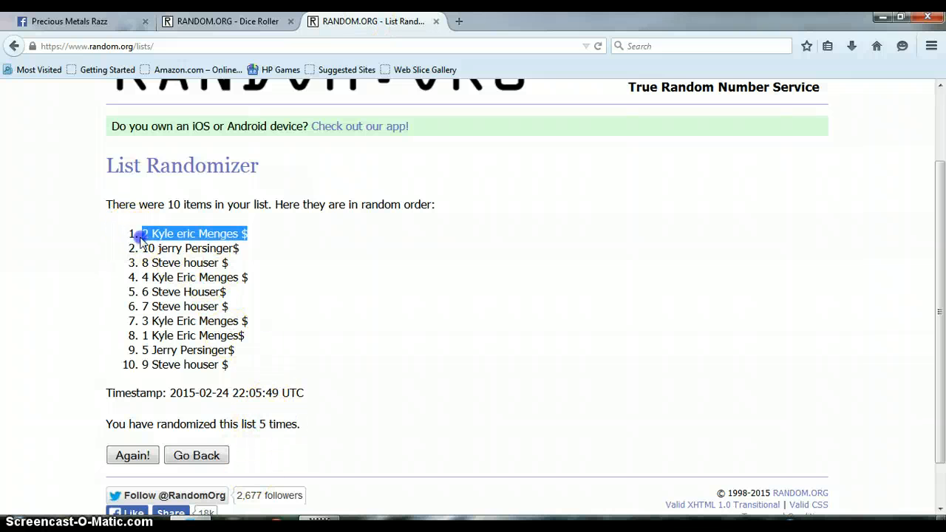
mouse_move(157, 243)
mouse_down()
mouse_move(226, 251)
mouse_move(244, 232)
mouse_up()
click(279, 243)
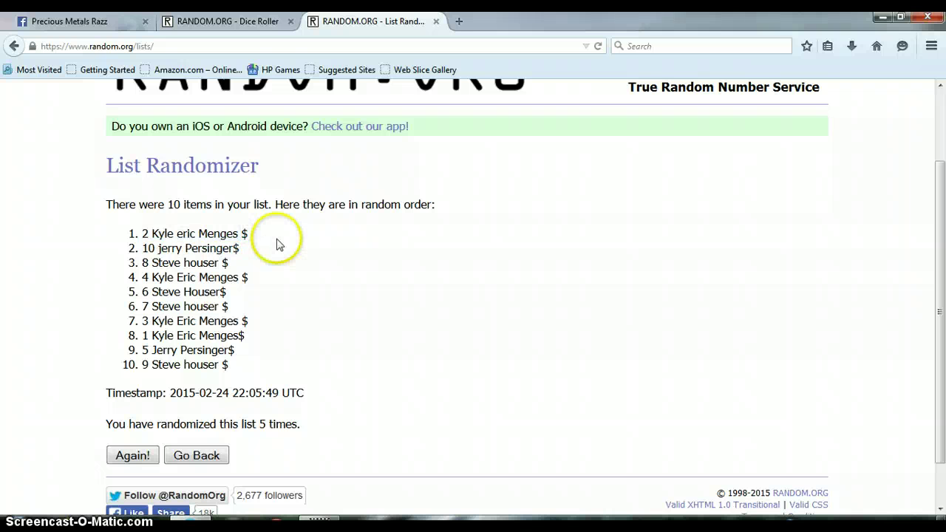
- Return to the Facebook raffle thread and post a DONE comment
click(97, 20)
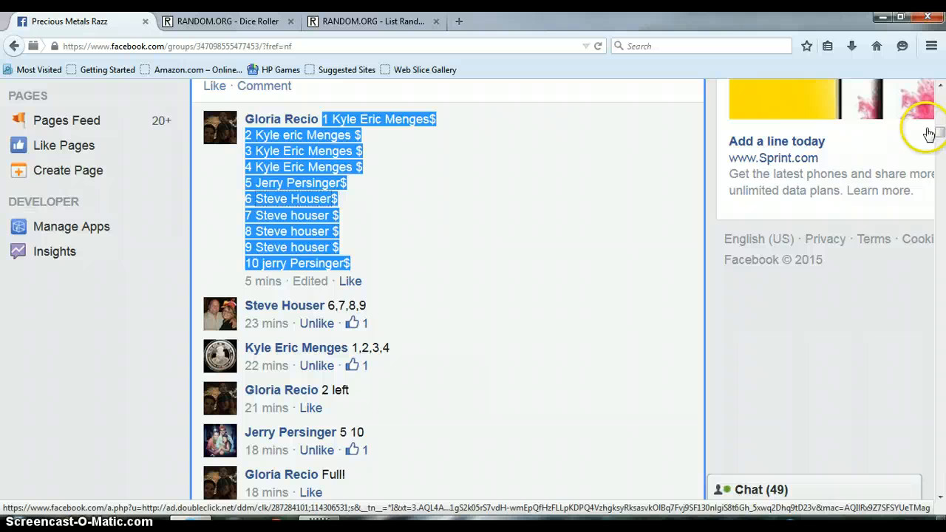
drag(940, 136, 942, 156)
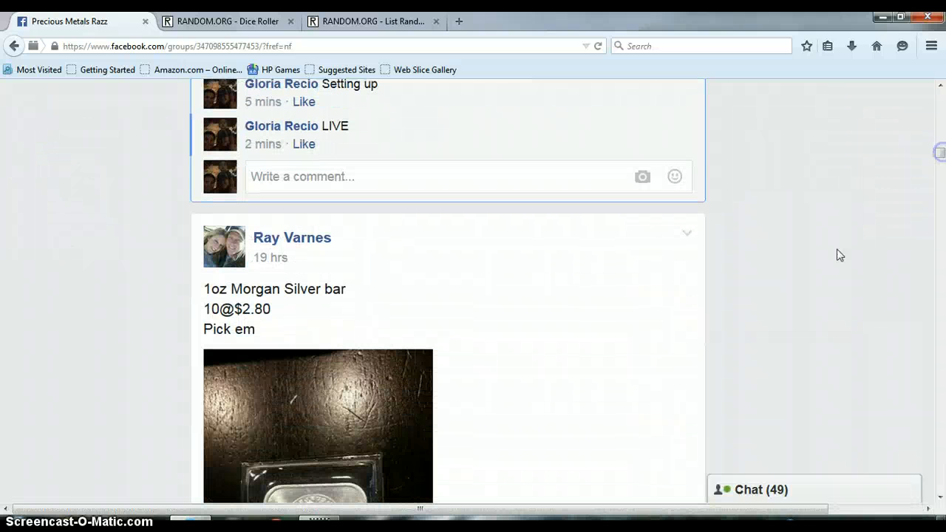
click(916, 526)
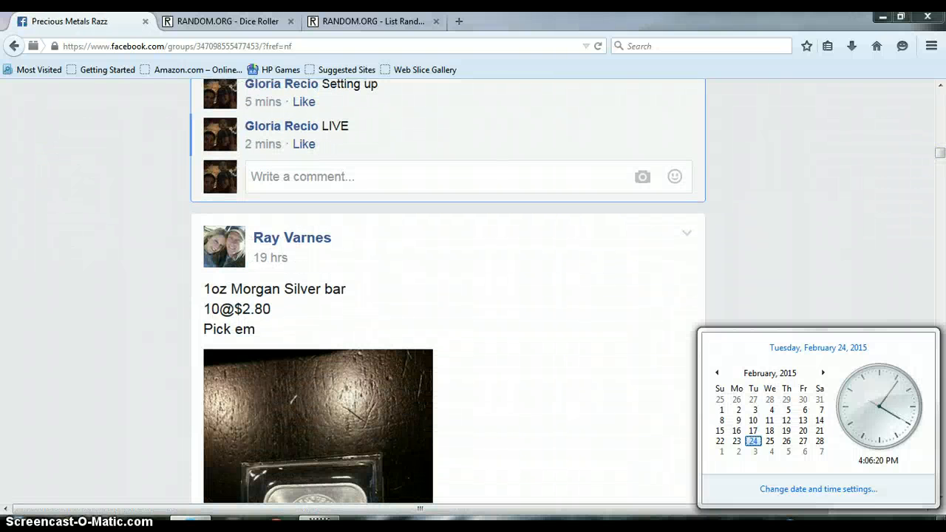
click(453, 190)
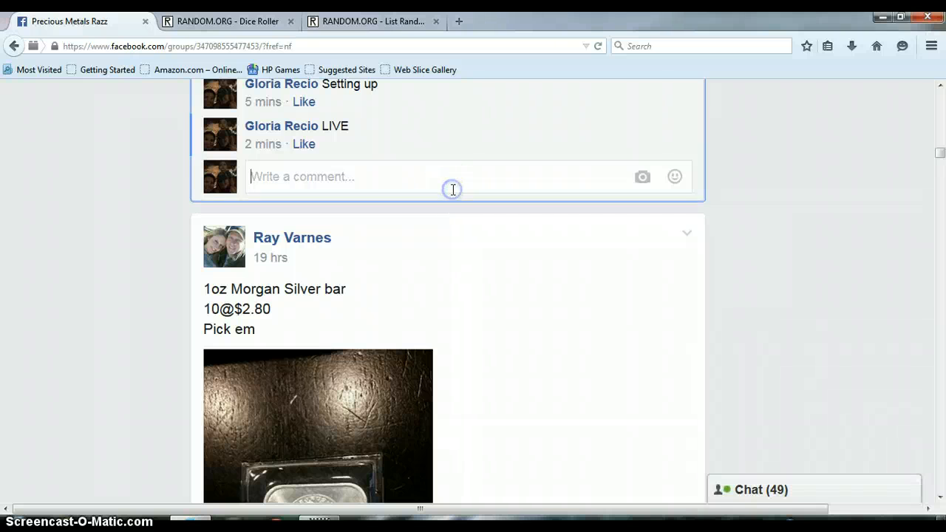
text(DONE)
key(Return)
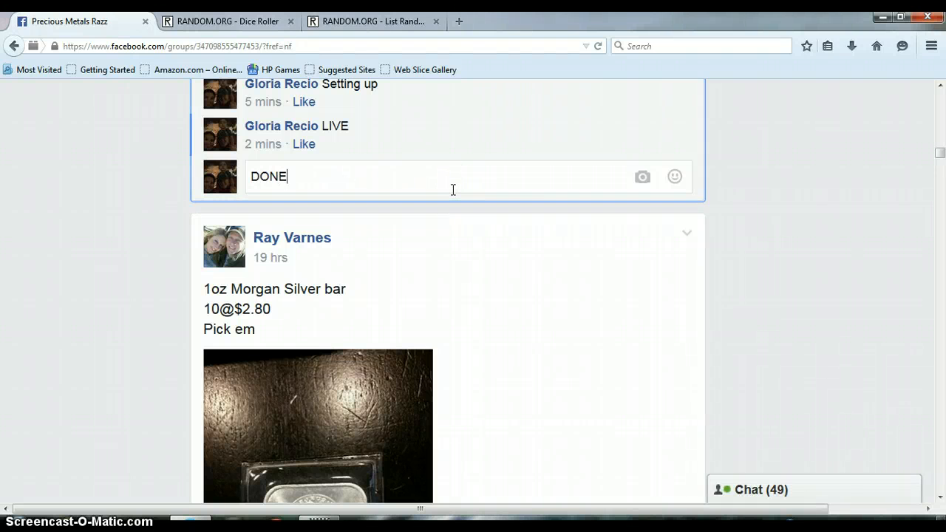